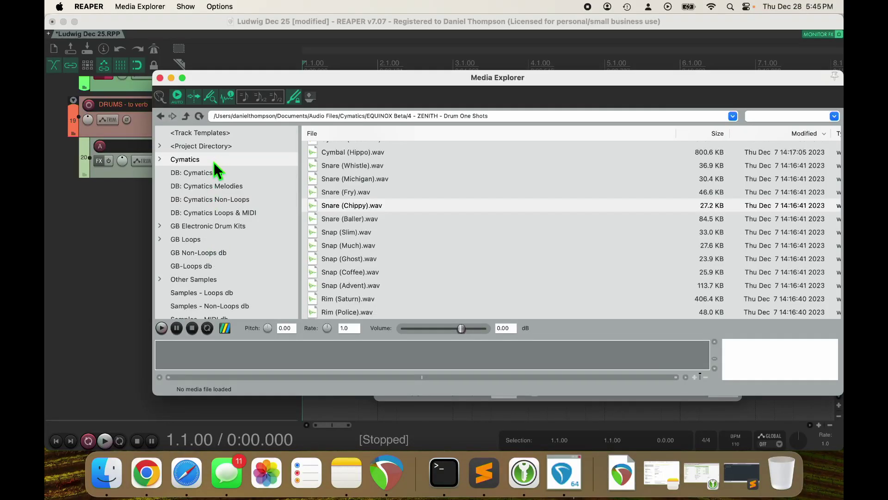
Audition Cymatics kicks, then load Kick (Hunter) into a sample player on a new track.
click(209, 160)
click(785, 115)
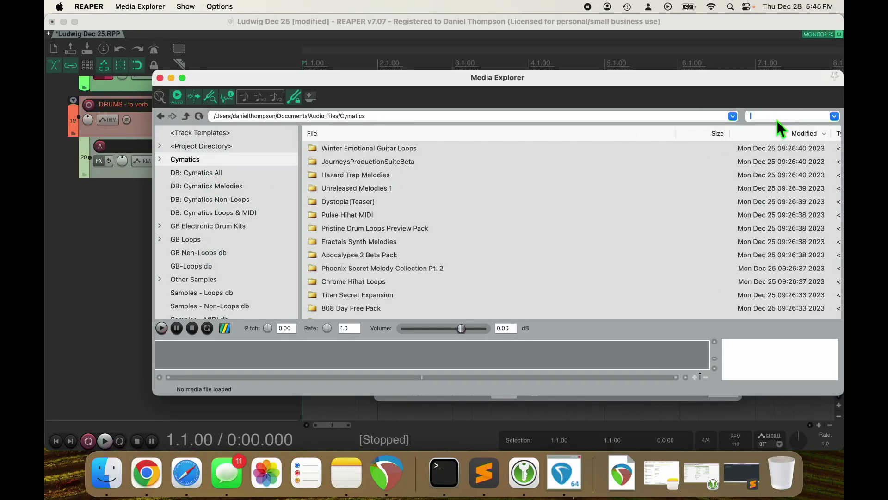
text(kick)
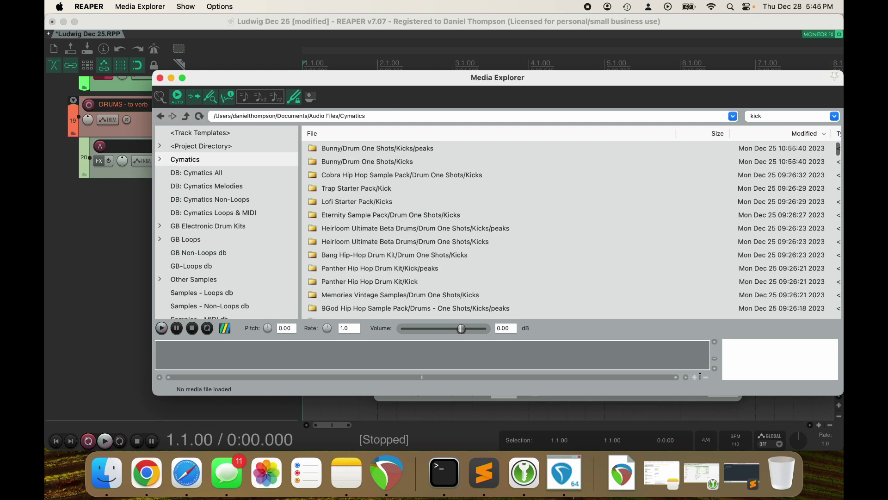
scroll(500, 208, down, 3)
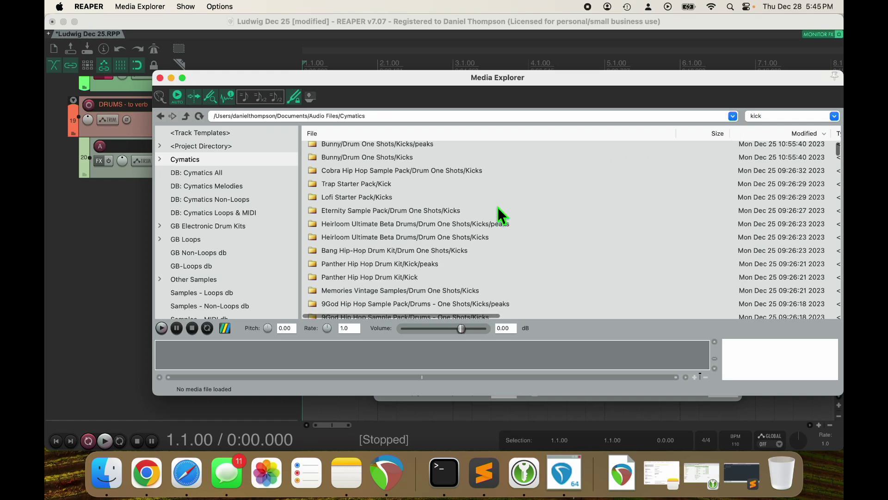
scroll(497, 206, down, 4)
scroll(498, 207, down, 2)
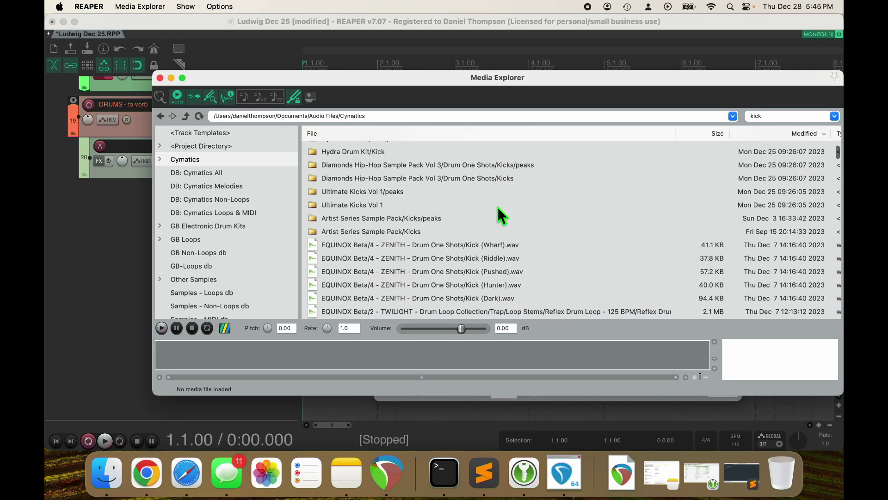
scroll(498, 207, down, 3)
click(482, 234)
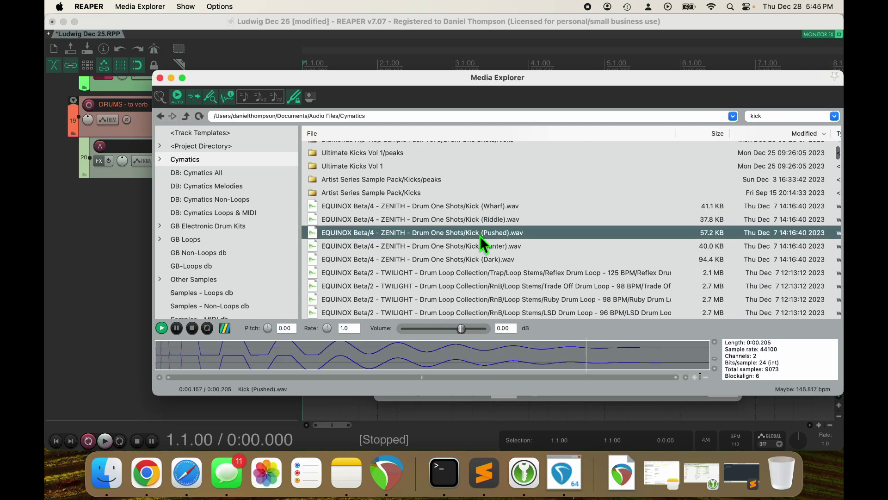
click(479, 246)
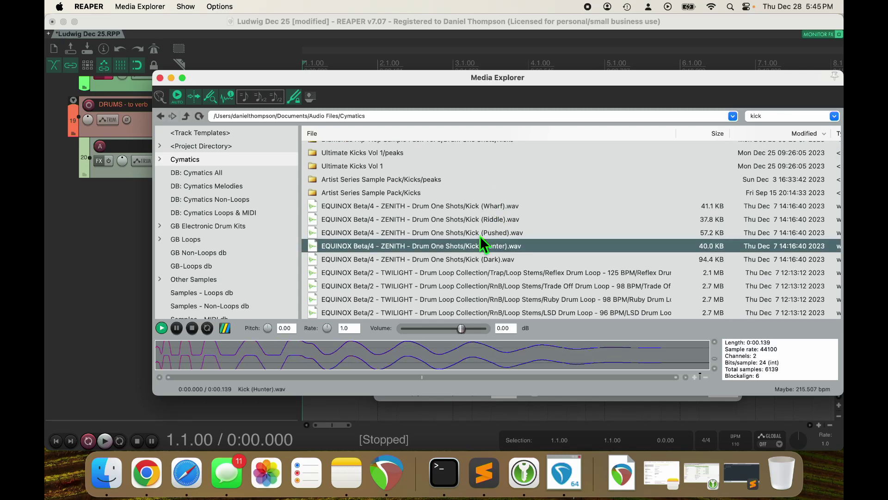
right_click(467, 246)
mouse_move(518, 237)
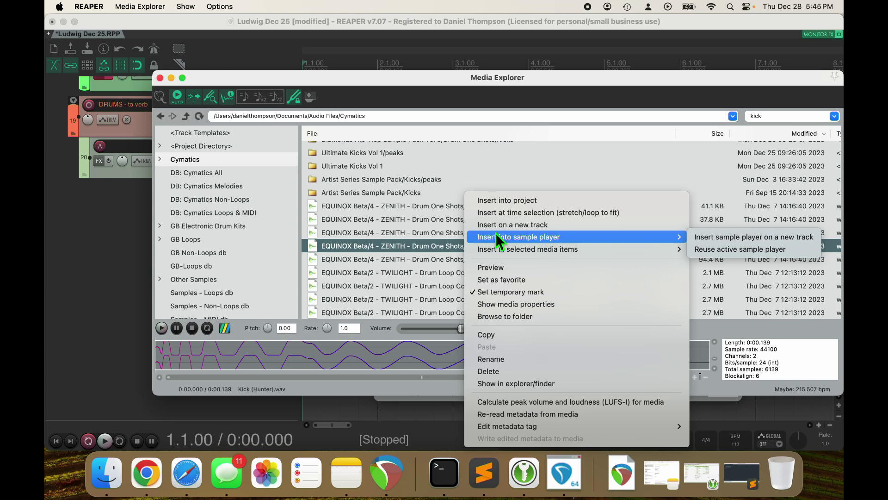
click(714, 238)
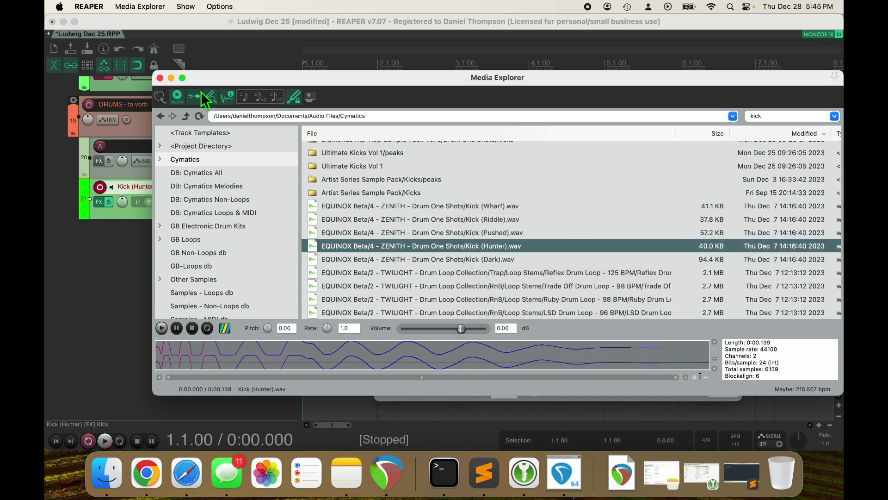
Restrict the Kick (Hunter) track's sampler to note C4 (60) and test it.
click(173, 78)
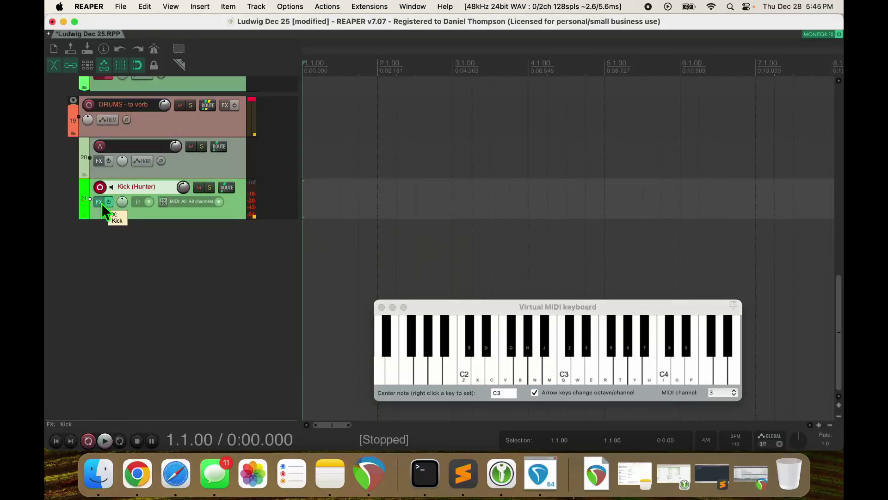
click(102, 204)
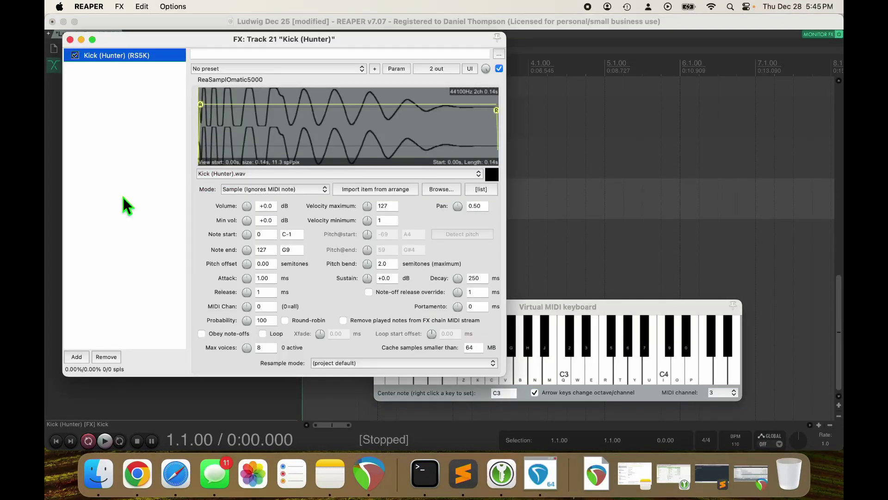
key(d)
key(t)
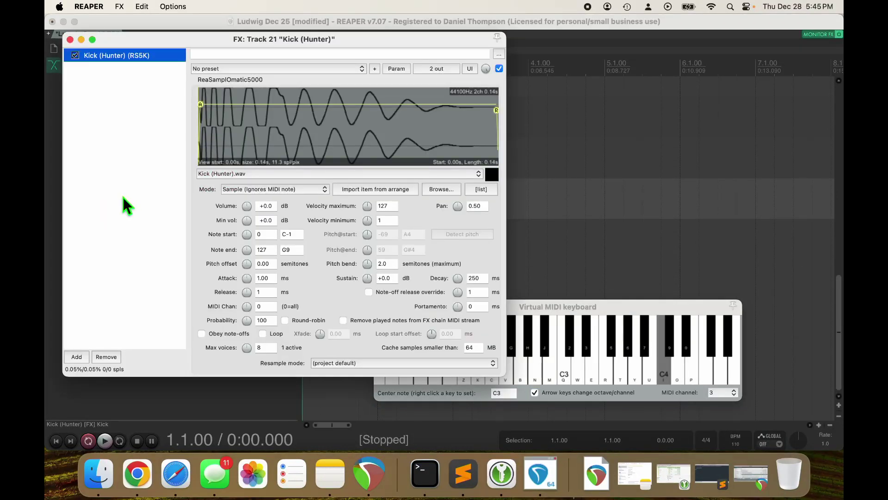
key(y)
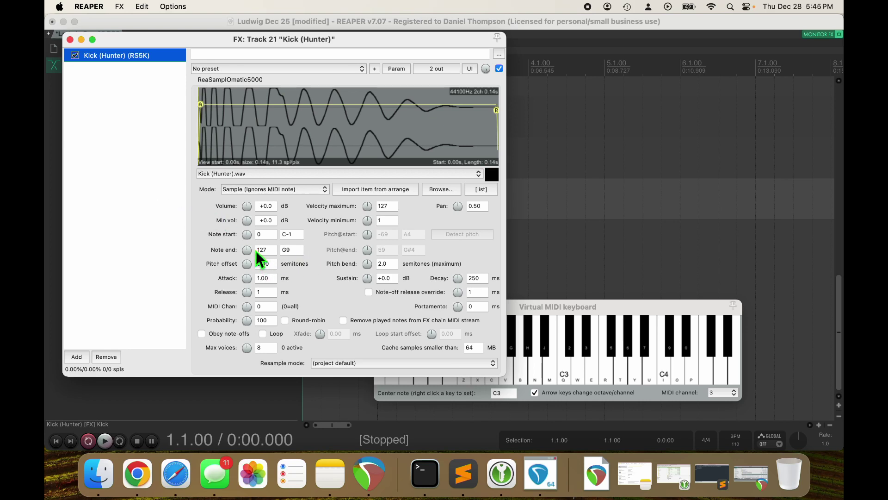
double_click(248, 233)
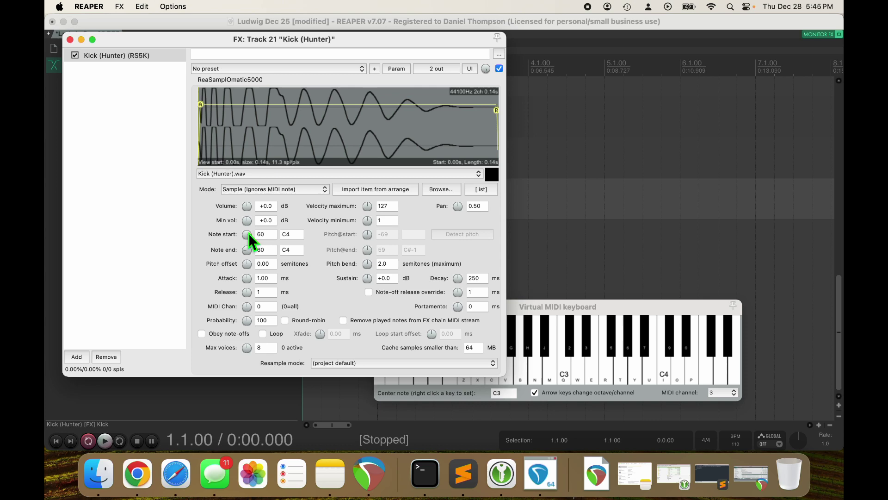
key(u)
Duplicate the kick sampler in the FX chain, then close the FX window.
right_click(137, 61)
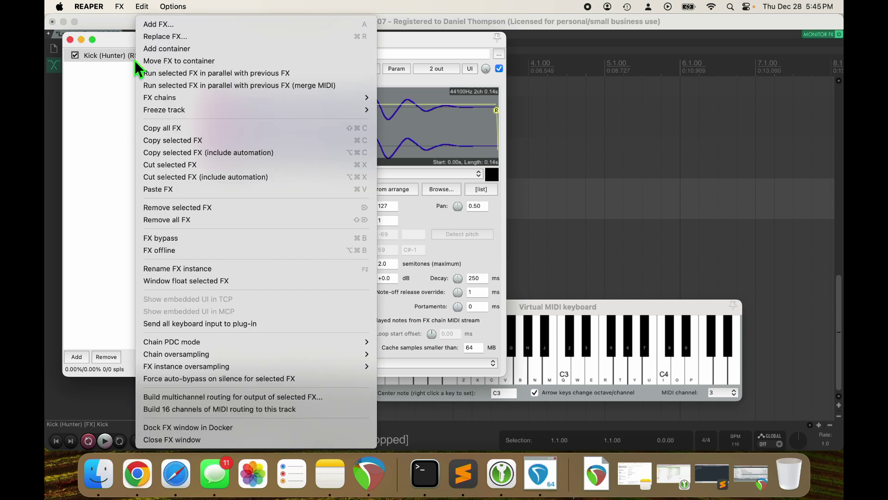
click(132, 56)
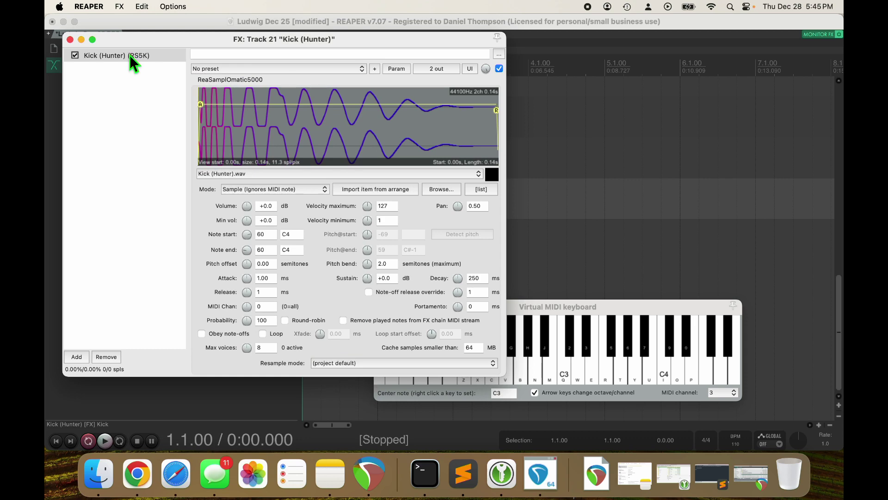
click(129, 55)
key(super+v)
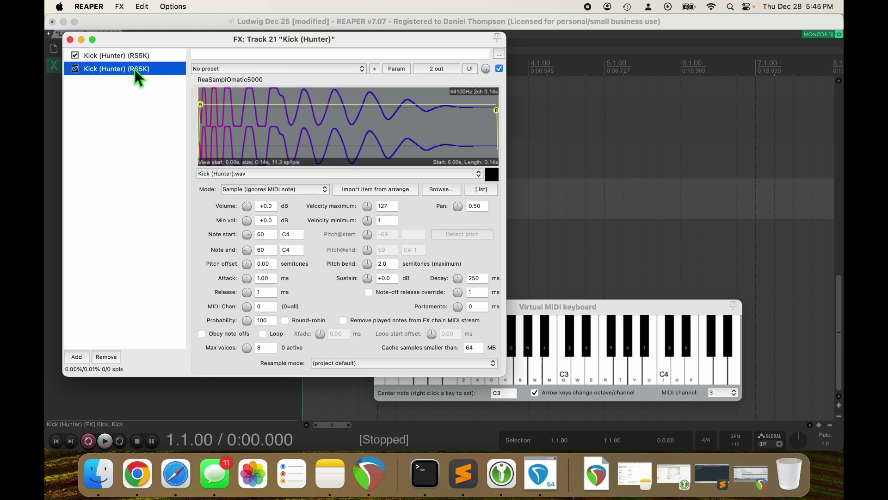
click(82, 40)
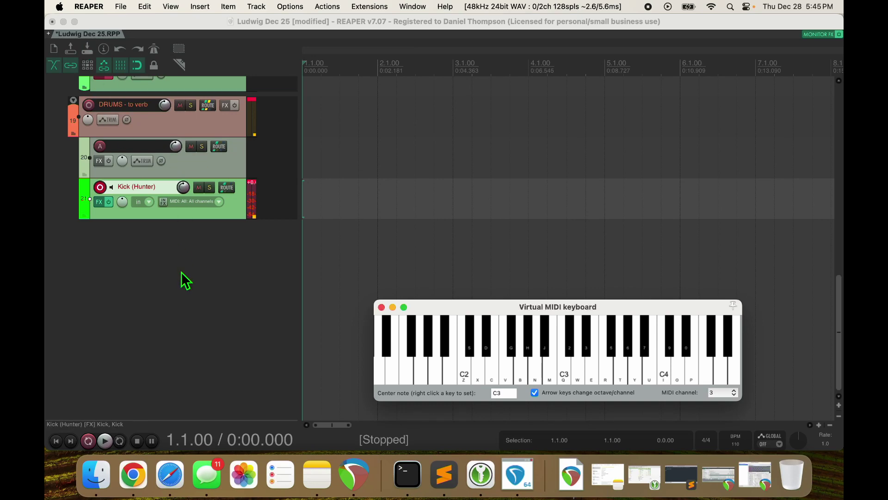
Preview snares and load Snare (Michigan) into the active second sampler.
key(super+alt+x)
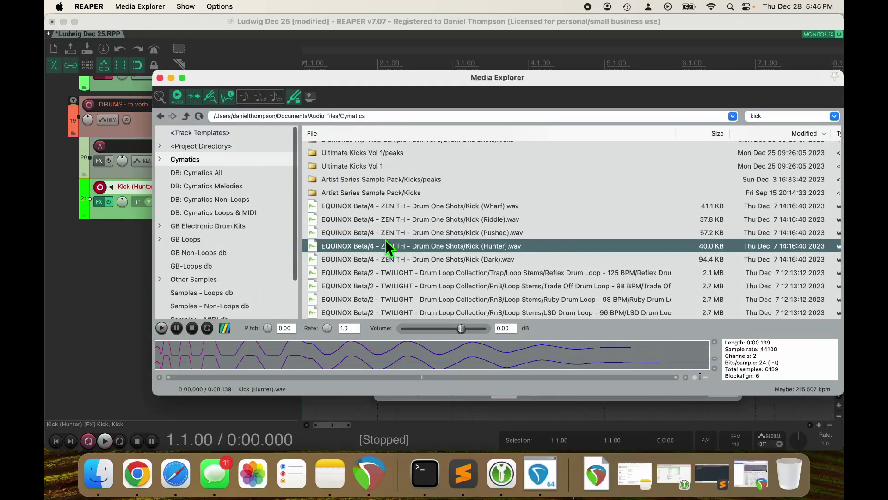
triple_click(784, 116)
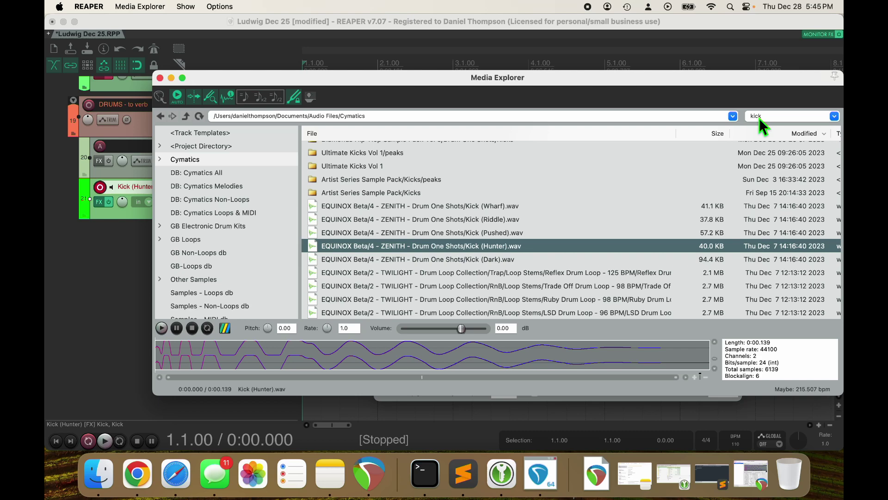
text(snare)
click(519, 241)
key(Up)
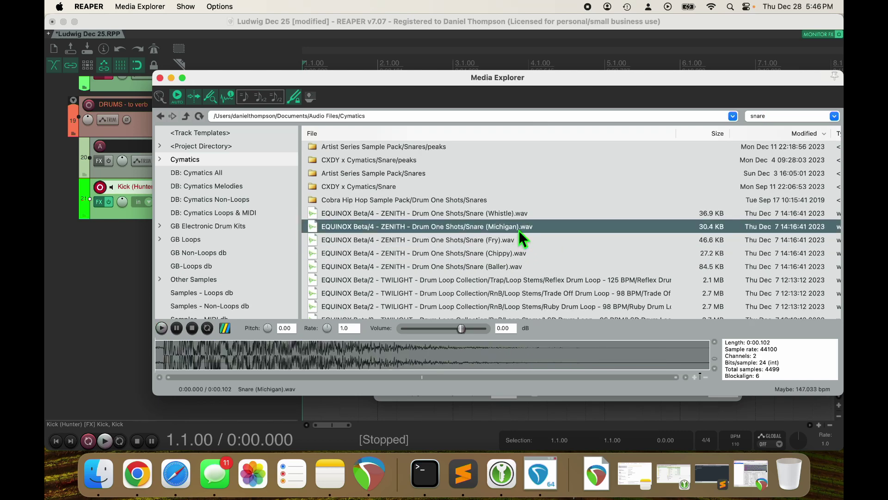
right_click(518, 230)
mouse_move(571, 238)
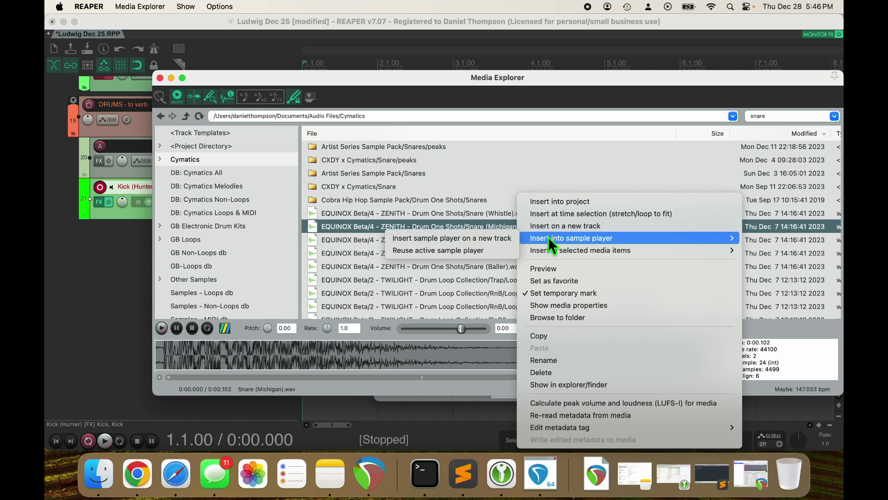
click(457, 250)
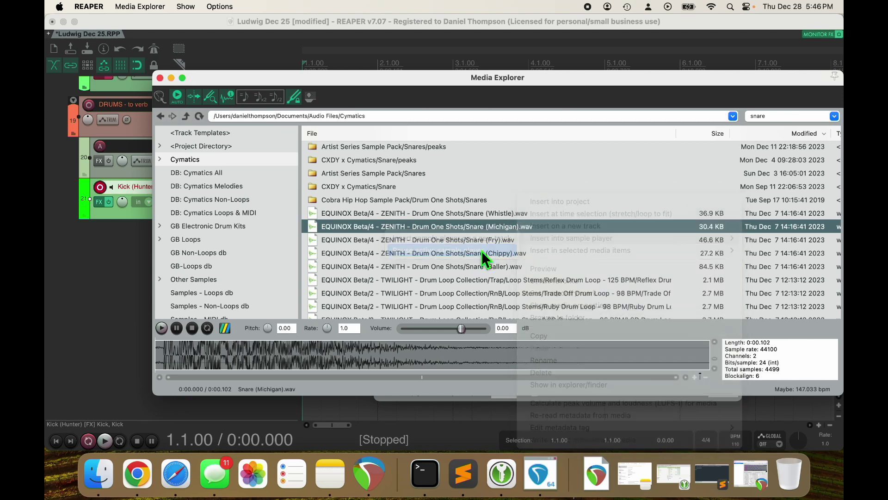
click(119, 251)
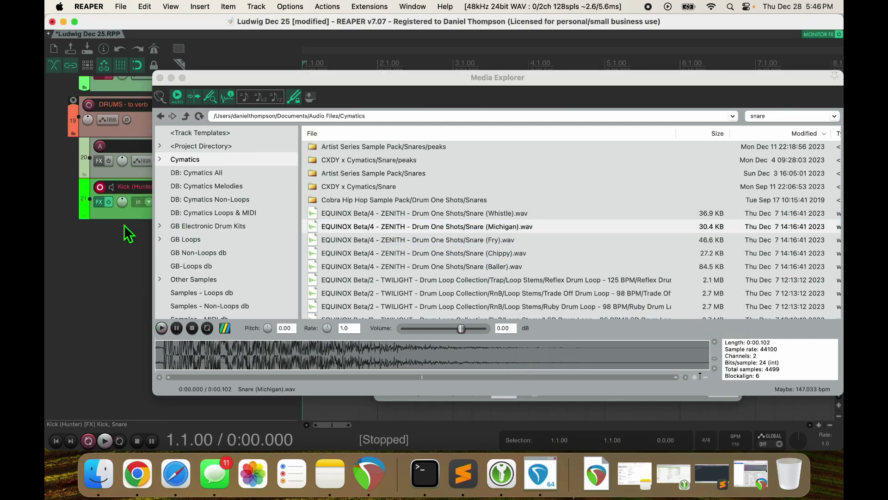
Open the drum track's FX chain to add the hi-hat samplers.
click(105, 202)
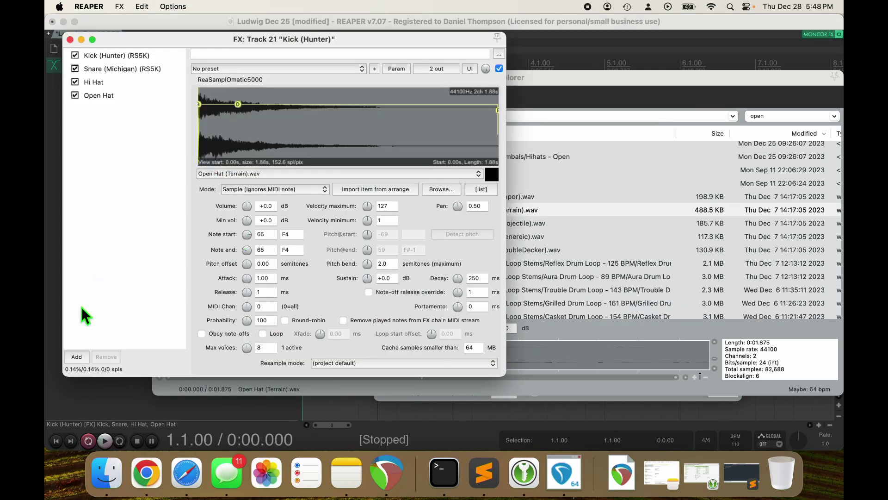
Add JS: MIDI Choke and move Open Hat and Hi Hat below it.
click(75, 358)
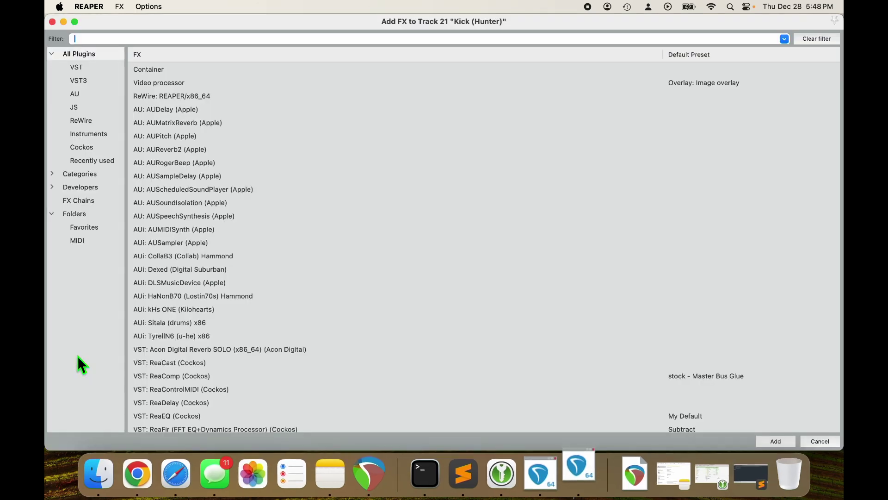
text(choke)
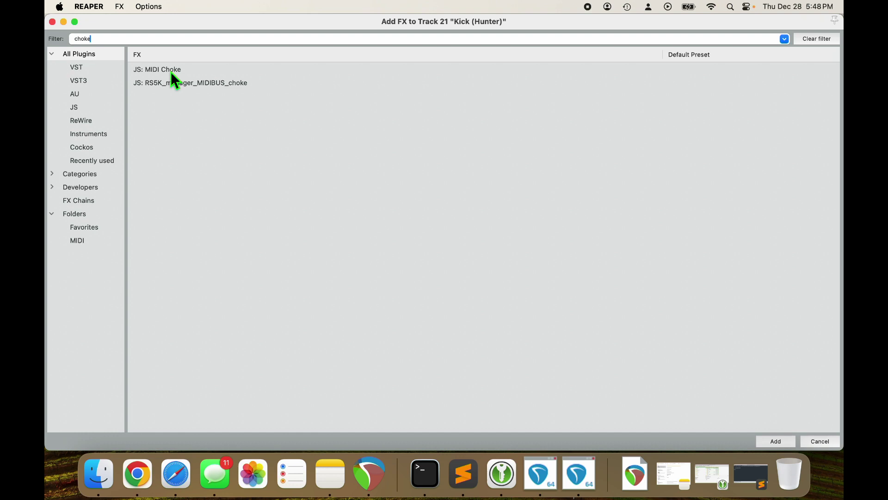
double_click(171, 70)
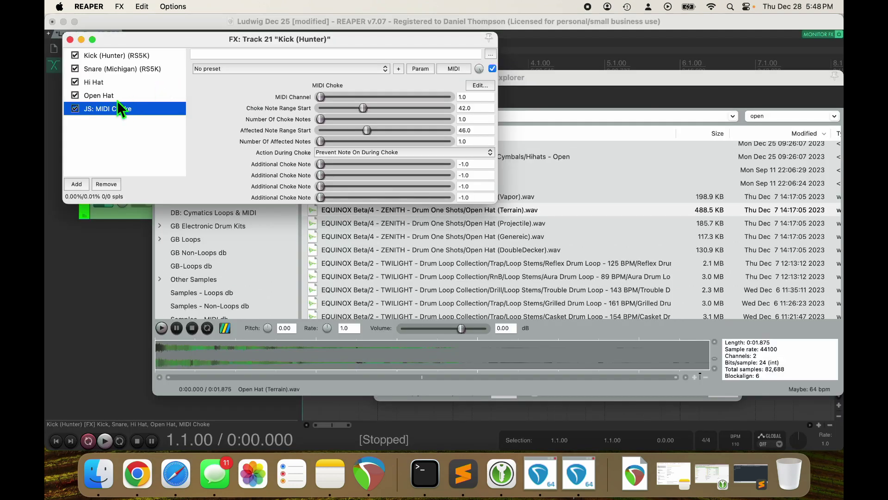
drag(112, 97, 110, 113)
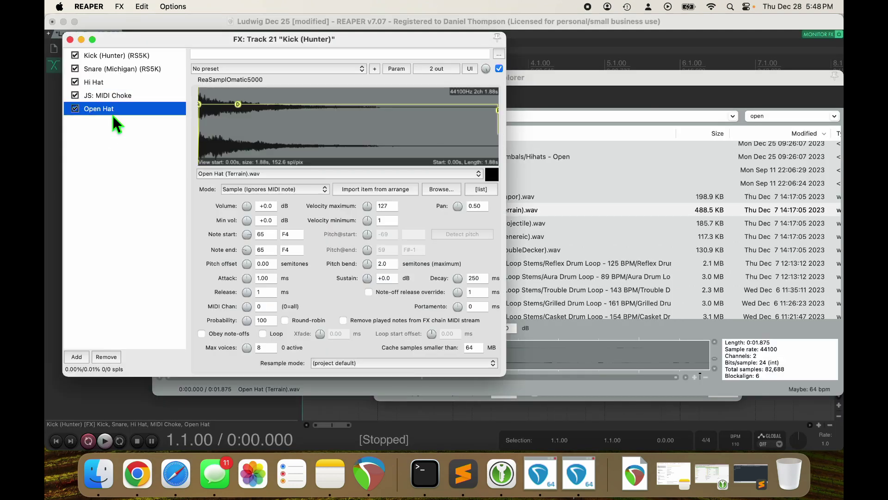
drag(97, 83, 100, 100)
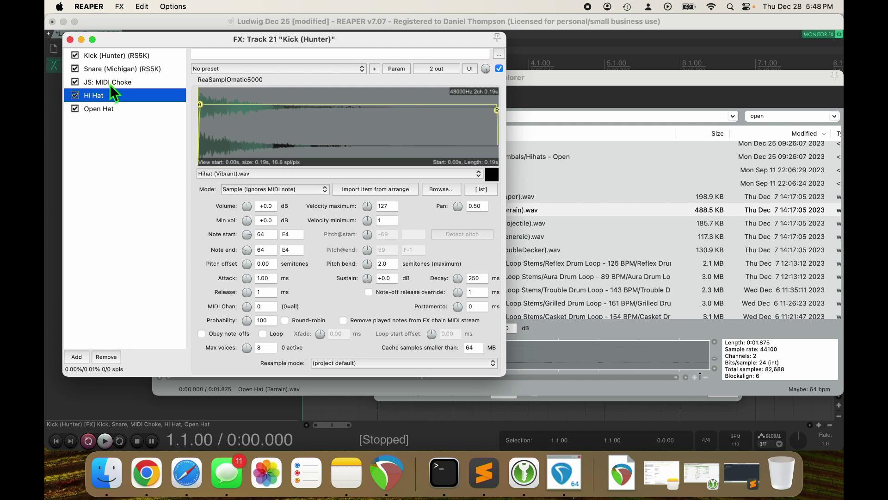
click(109, 84)
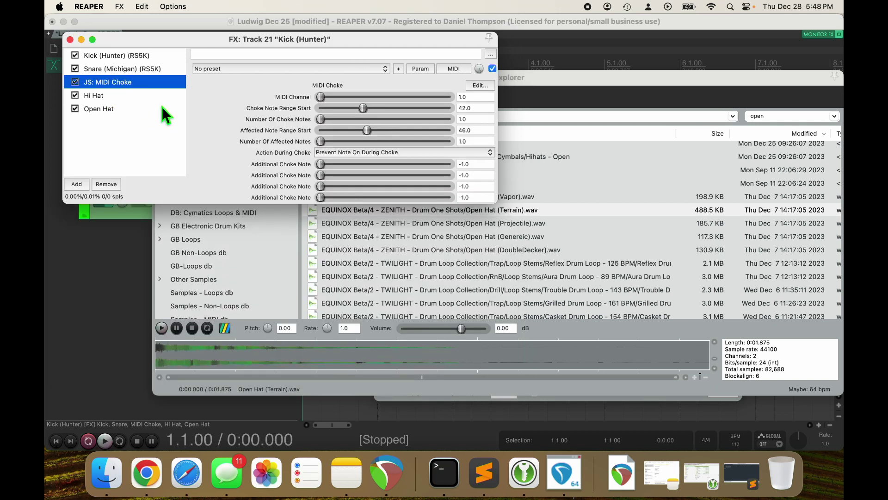
Set MIDI Choke's choke note start to 64 and affected note start to 65.
click(132, 95)
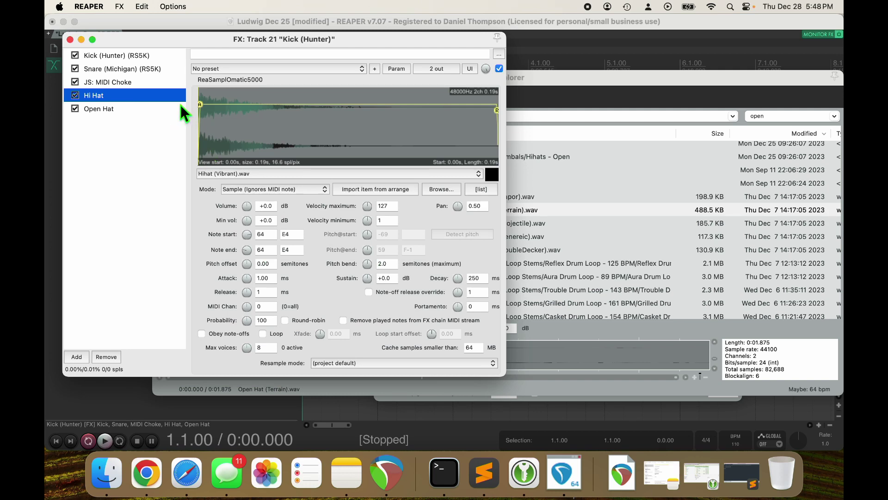
click(137, 84)
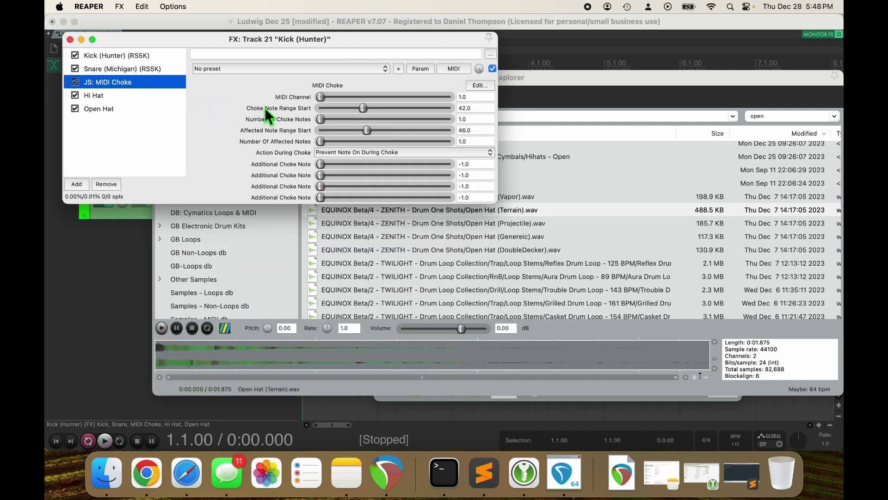
drag(363, 108, 385, 108)
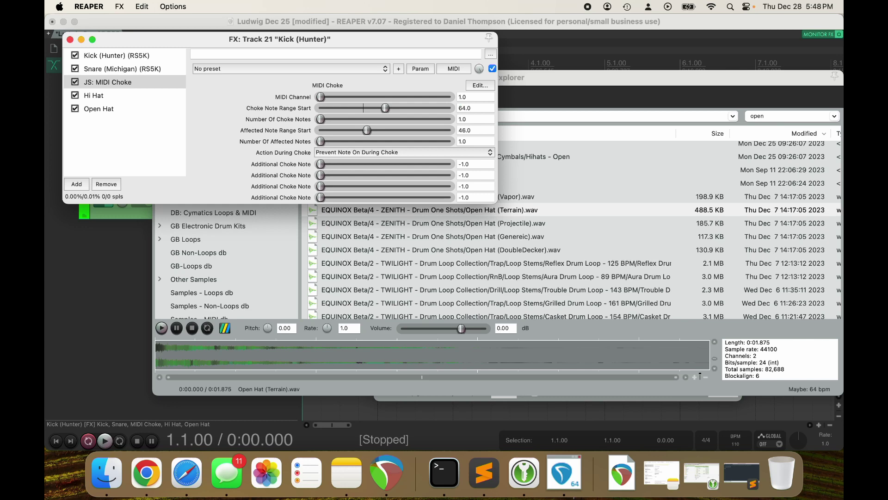
click(99, 108)
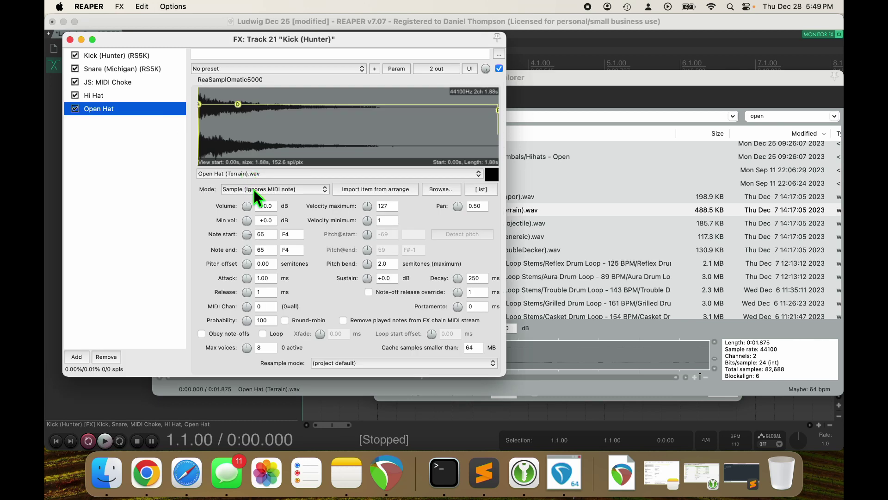
click(126, 82)
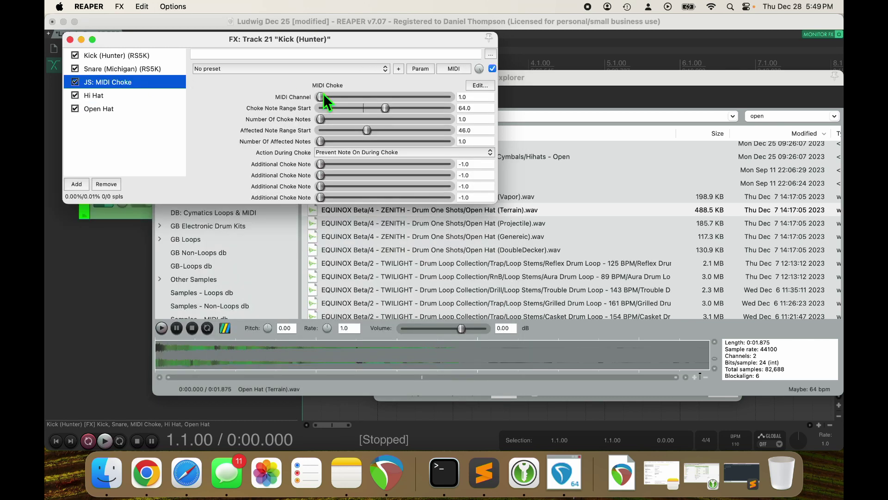
double_click(474, 130)
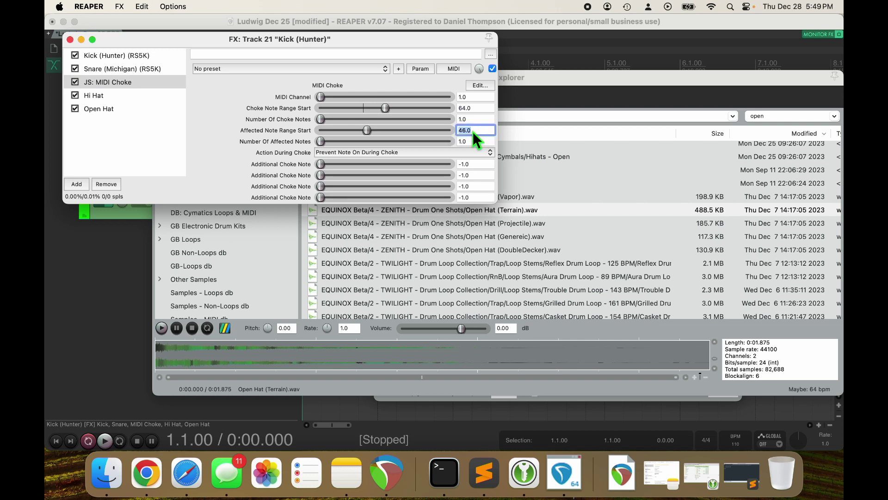
text(65)
key(Return)
Enable Obey note-offs in the Open Hat sampler's floating window, then close it.
click(118, 82)
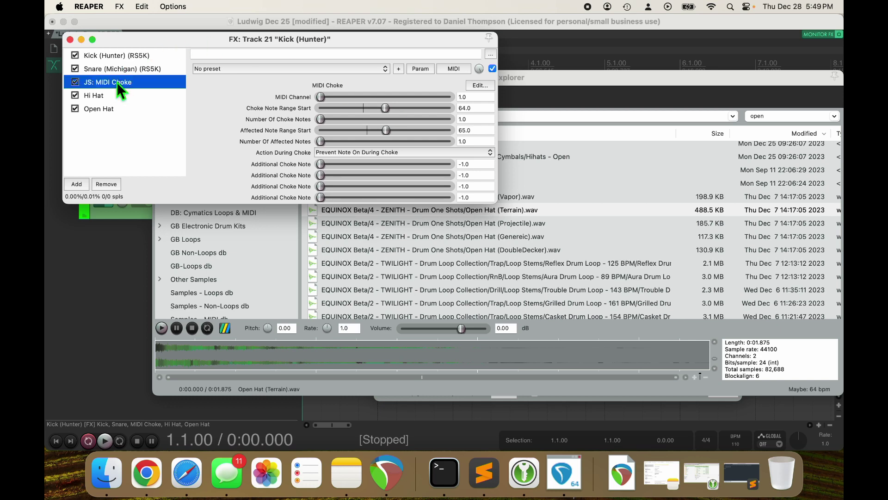
double_click(99, 109)
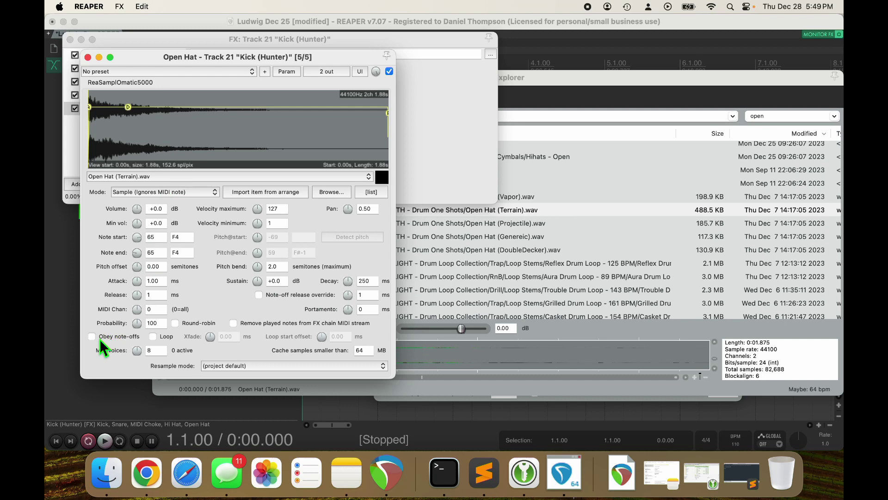
click(88, 57)
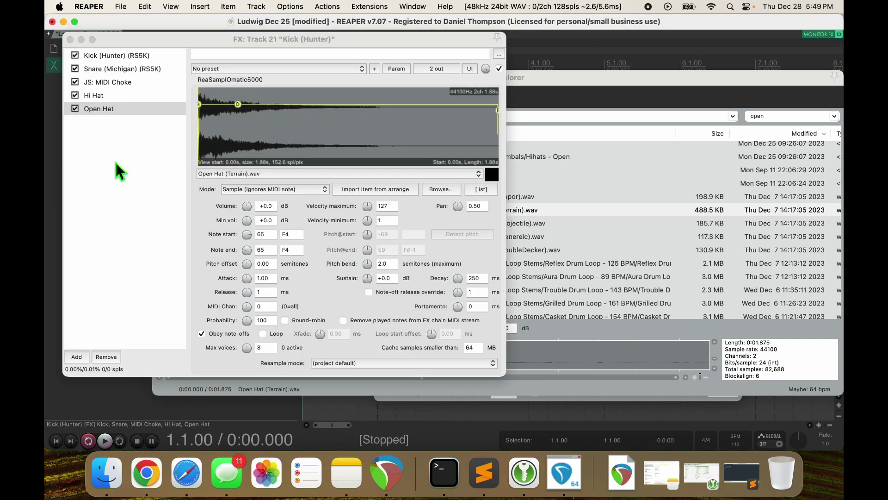